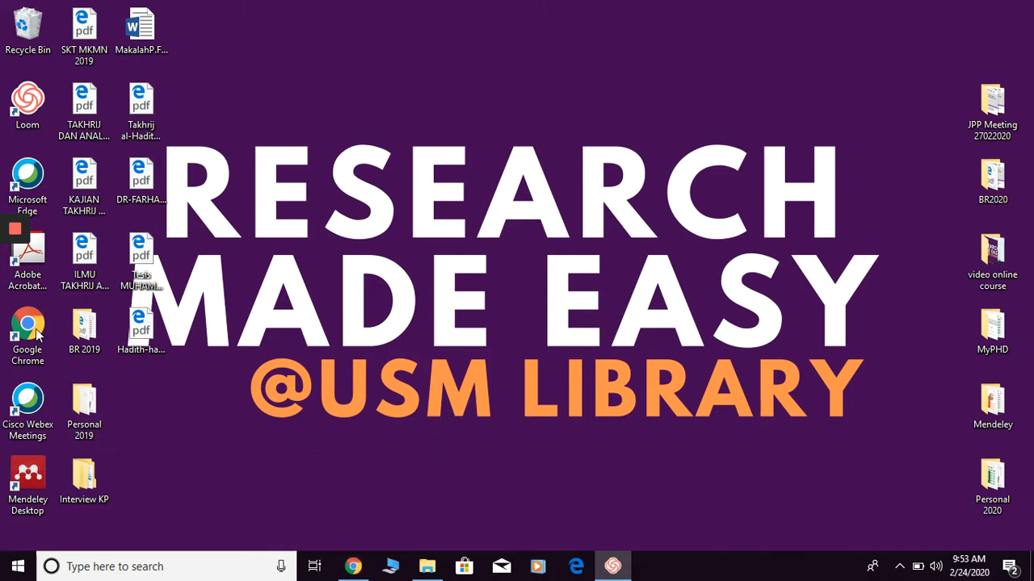
Step: Restore Chrome and search Google for 'mycite' in a new tab
{"action": "left_click", "coordinate": [353, 568]}
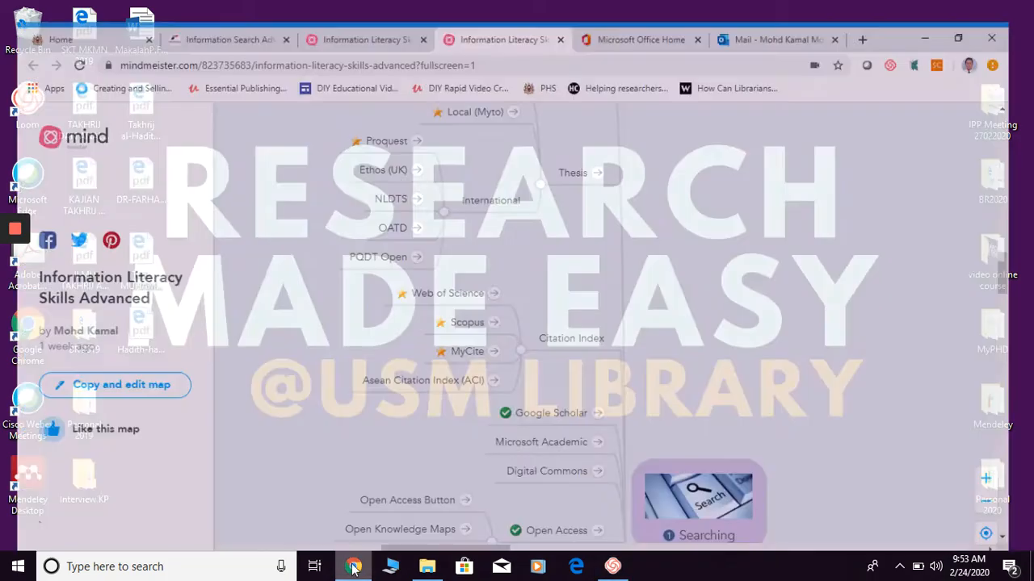
{"action": "left_click", "coordinate": [881, 12]}
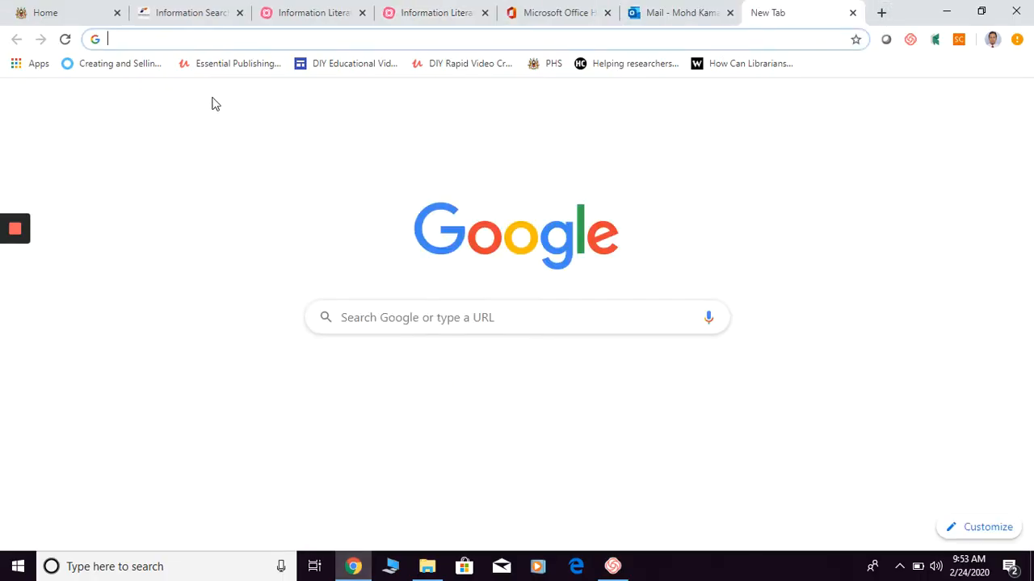
{"action": "type", "text": "m"}
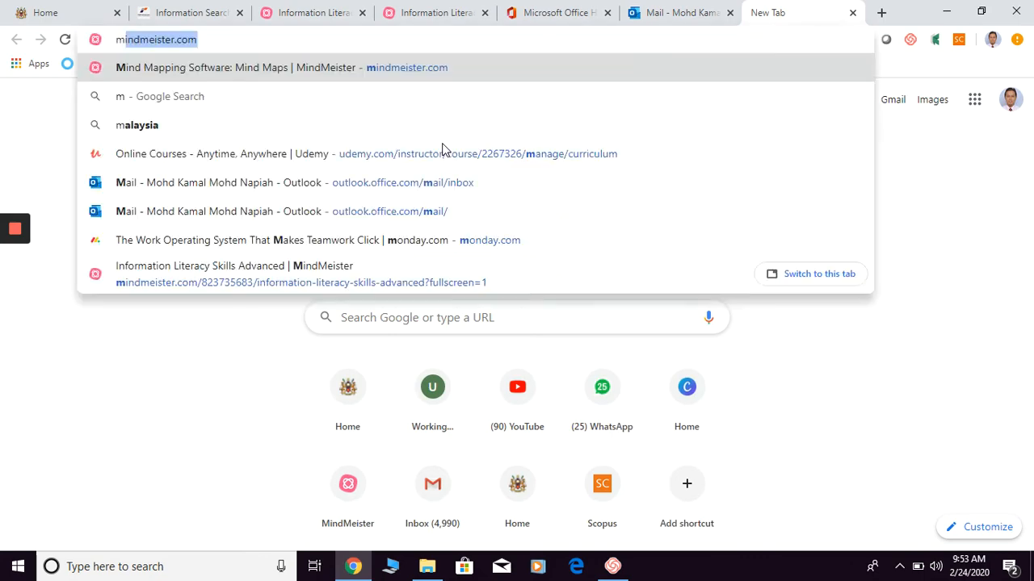
{"action": "type", "text": "ycite"}
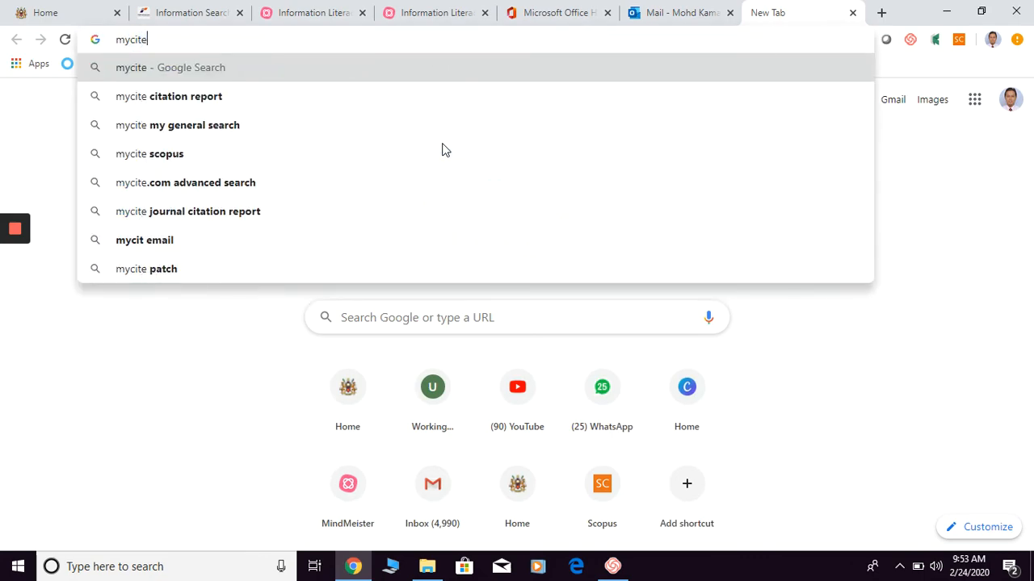
{"action": "key", "text": "Return"}
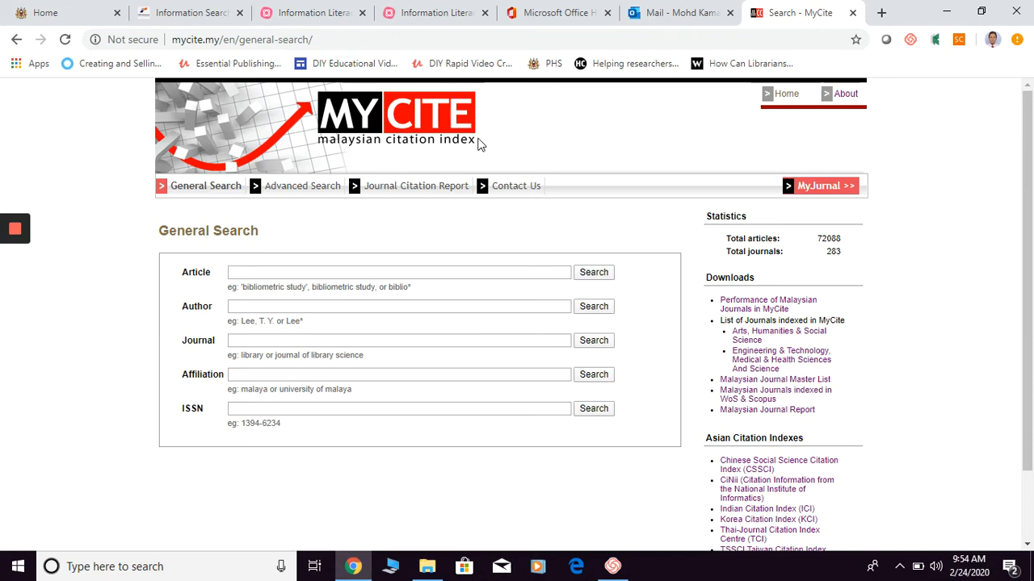
Step: Search MyCite articles for 'education' from past entries, returning 7,187 results
{"action": "left_click", "coordinate": [237, 274]}
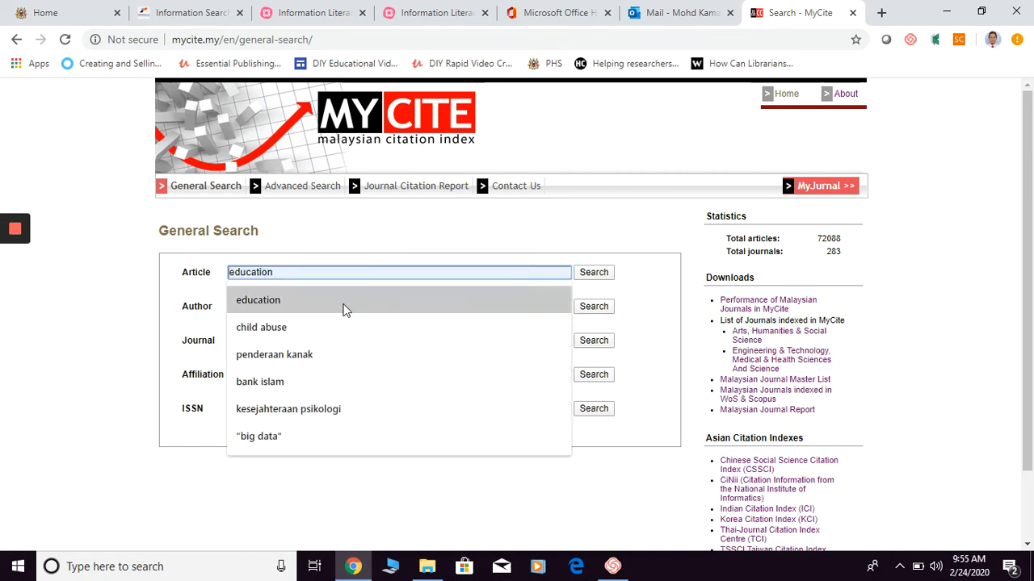
{"action": "left_click", "coordinate": [283, 309]}
{"action": "left_click", "coordinate": [593, 272]}
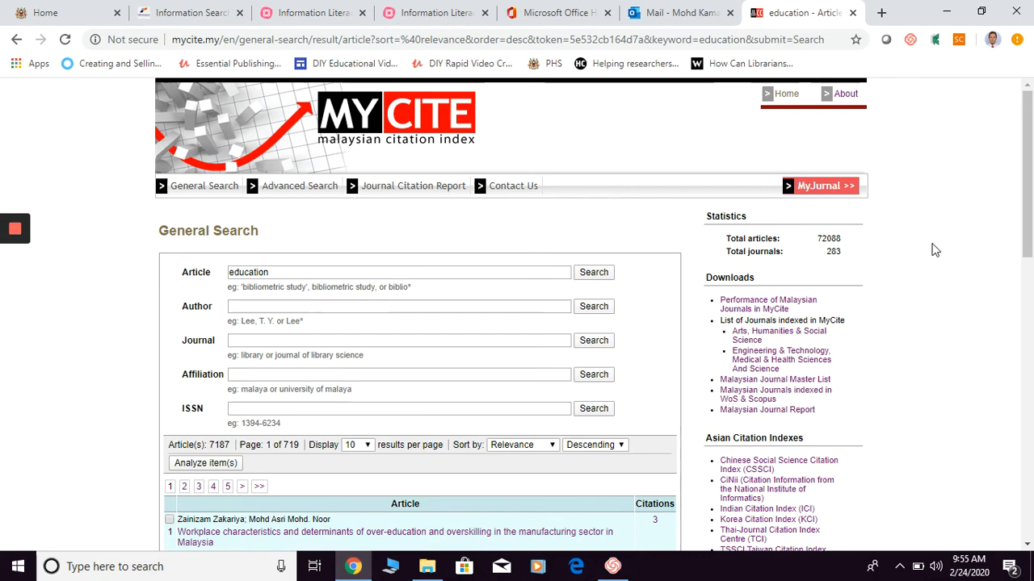
{"action": "scroll", "coordinate": [934, 249], "scroll_direction": "down", "scroll_amount": 3}
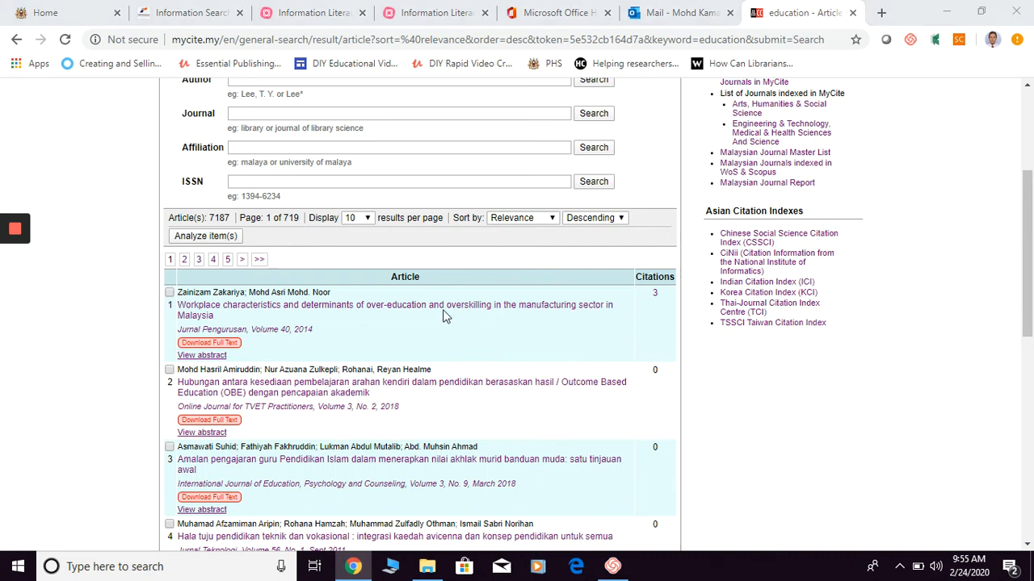
{"action": "scroll", "coordinate": [462, 257], "scroll_direction": "down", "scroll_amount": 2}
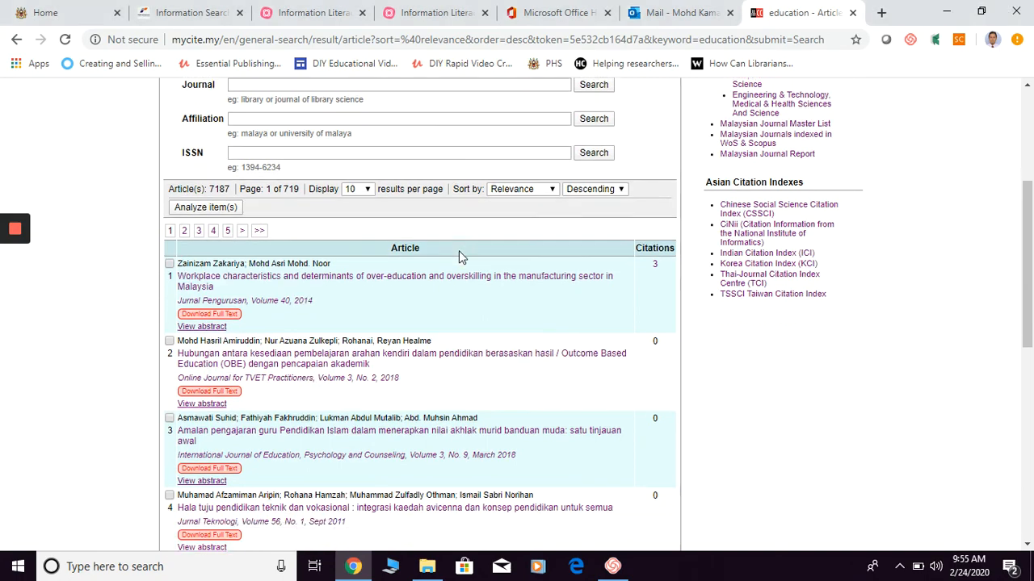
{"action": "scroll", "coordinate": [461, 257], "scroll_direction": "down", "scroll_amount": 2}
{"action": "scroll", "coordinate": [460, 257], "scroll_direction": "down", "scroll_amount": 1}
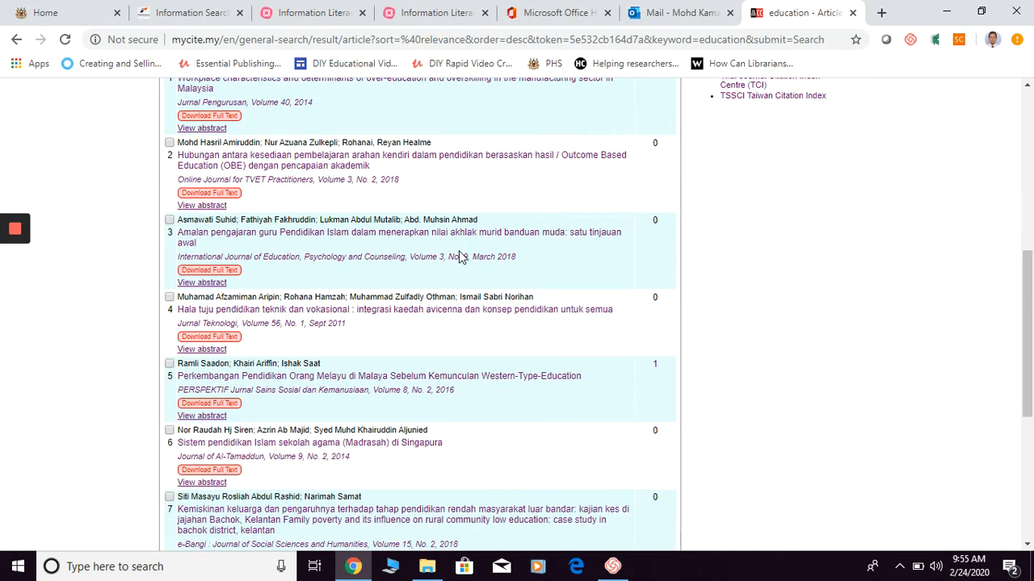
{"action": "scroll", "coordinate": [460, 257], "scroll_direction": "up", "scroll_amount": 2}
{"action": "scroll", "coordinate": [460, 257], "scroll_direction": "up", "scroll_amount": 1}
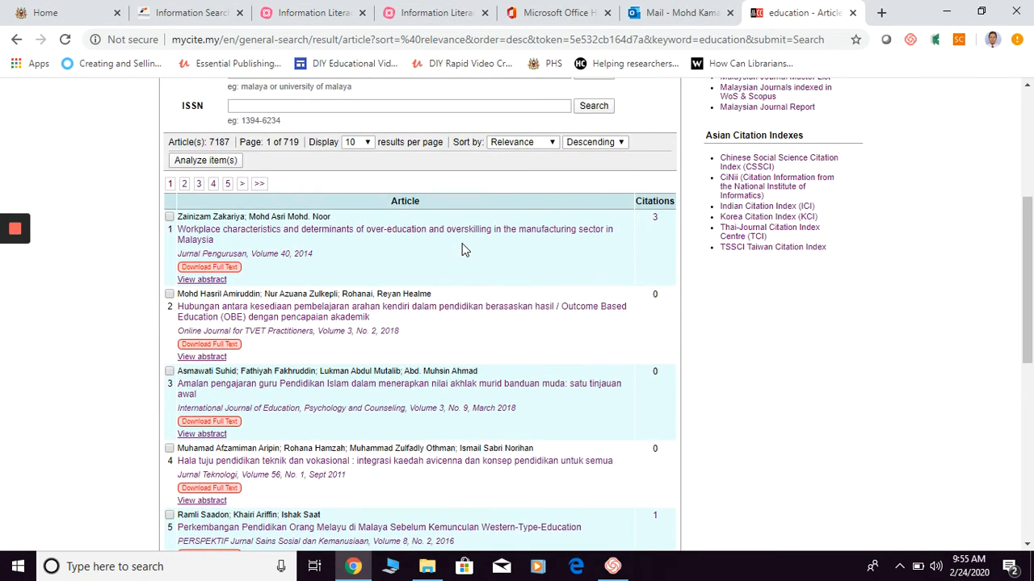
{"action": "left_click", "coordinate": [367, 144]}
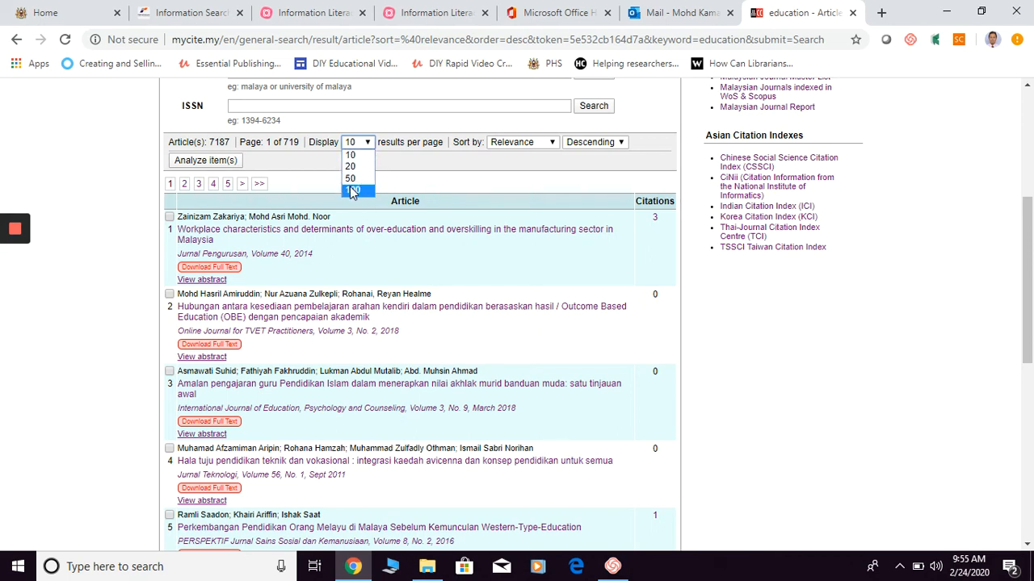
{"action": "left_click", "coordinate": [431, 171]}
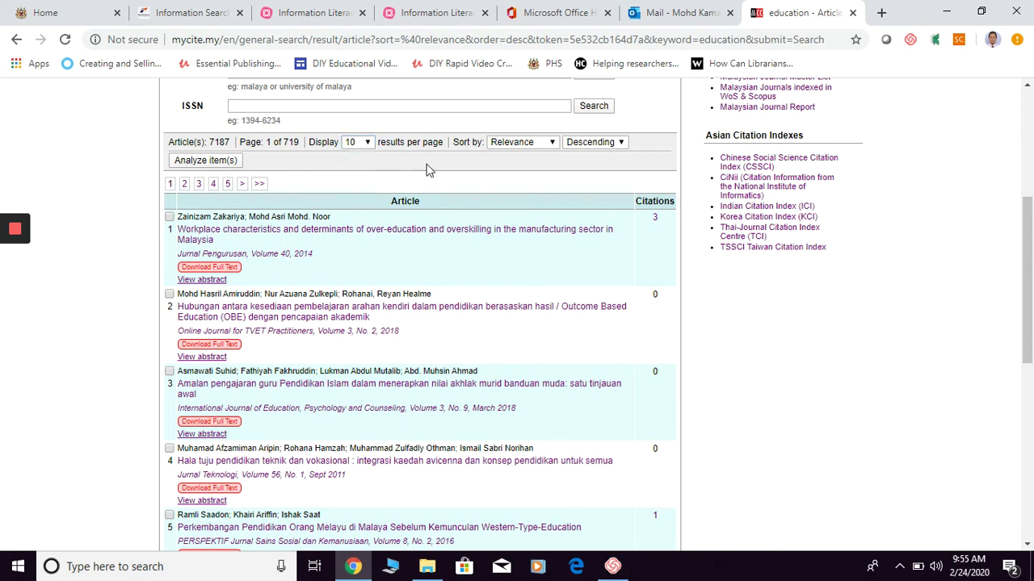
{"action": "left_click", "coordinate": [552, 143]}
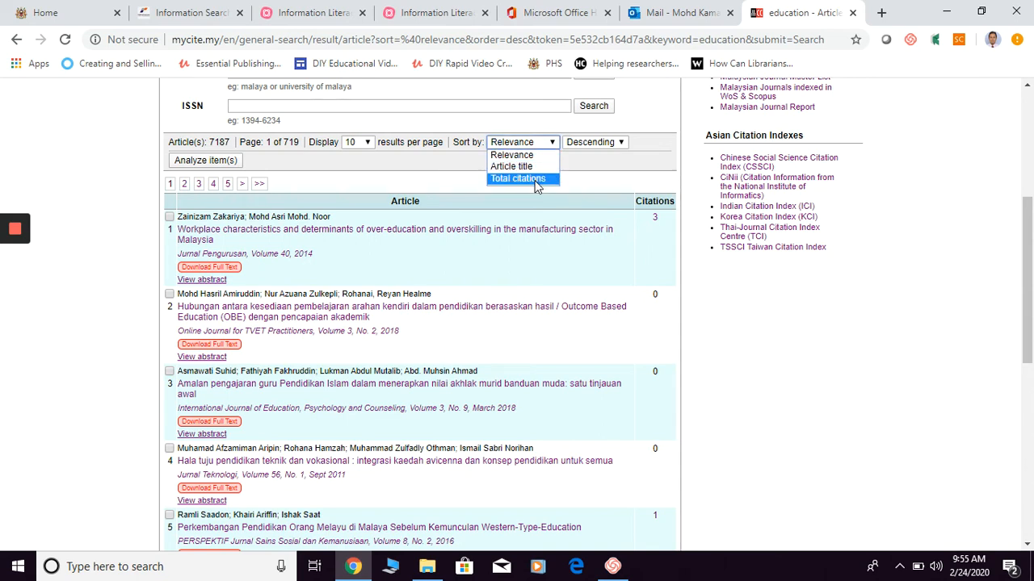
{"action": "left_click", "coordinate": [600, 179]}
{"action": "left_click", "coordinate": [621, 143]}
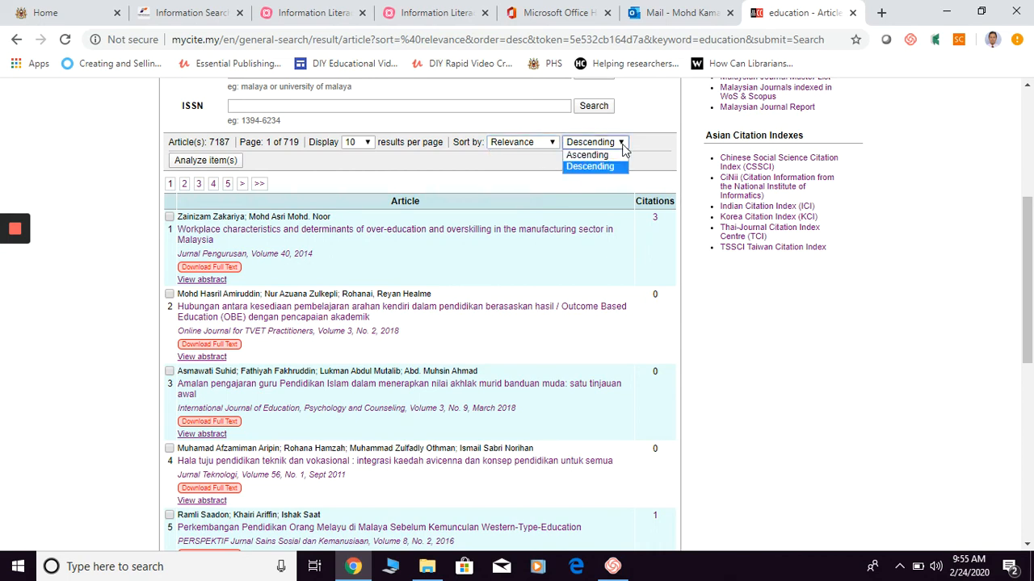
{"action": "left_click", "coordinate": [495, 181]}
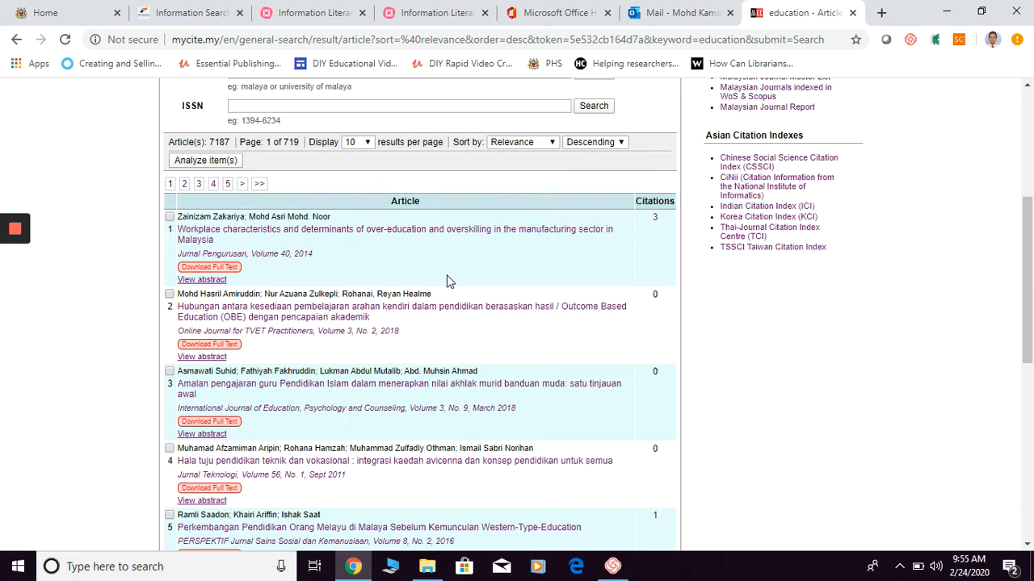
{"action": "scroll", "coordinate": [482, 257], "scroll_direction": "down", "scroll_amount": 2}
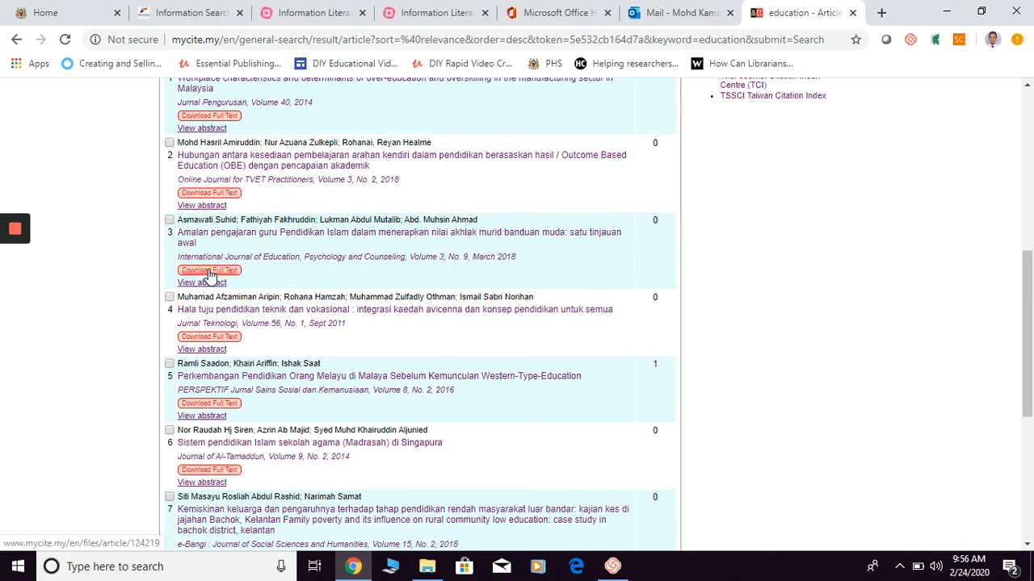
Step: Download the third article's full text on Islamic education teachers' practices as 4.pdf
{"action": "left_click", "coordinate": [210, 270]}
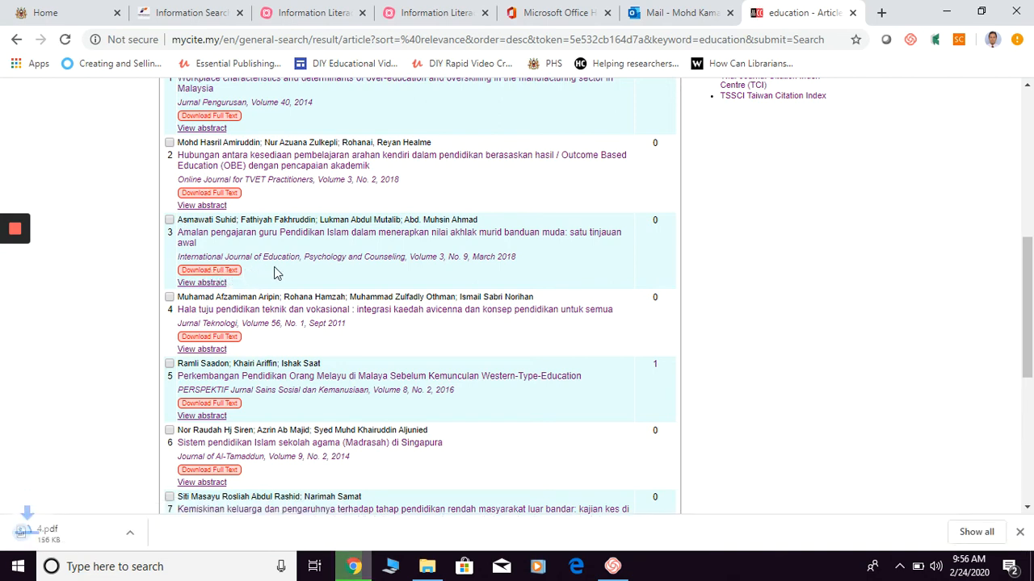
Step: View the downloaded 4.pdf article from Chrome's download bar
{"action": "left_click", "coordinate": [70, 529]}
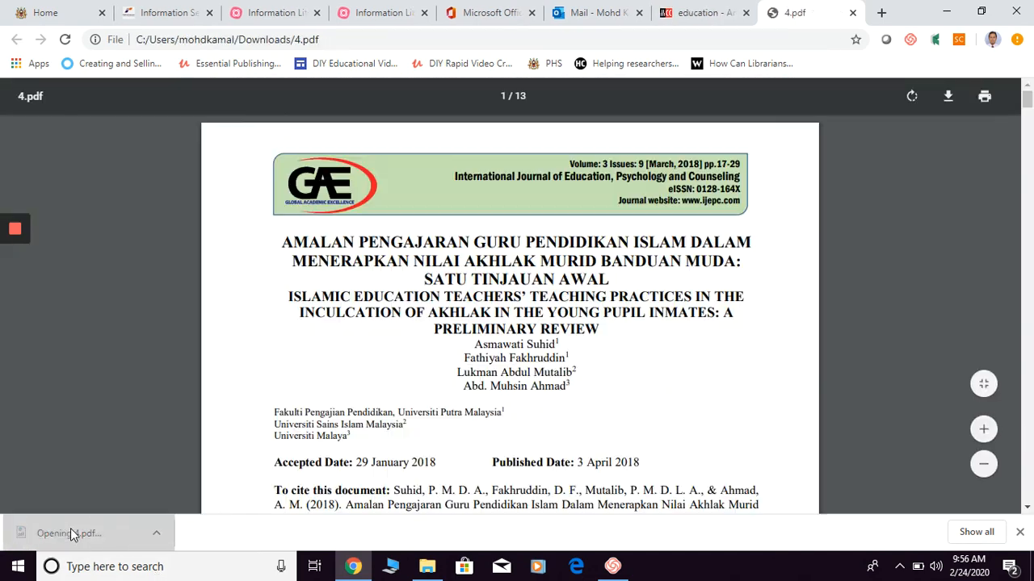